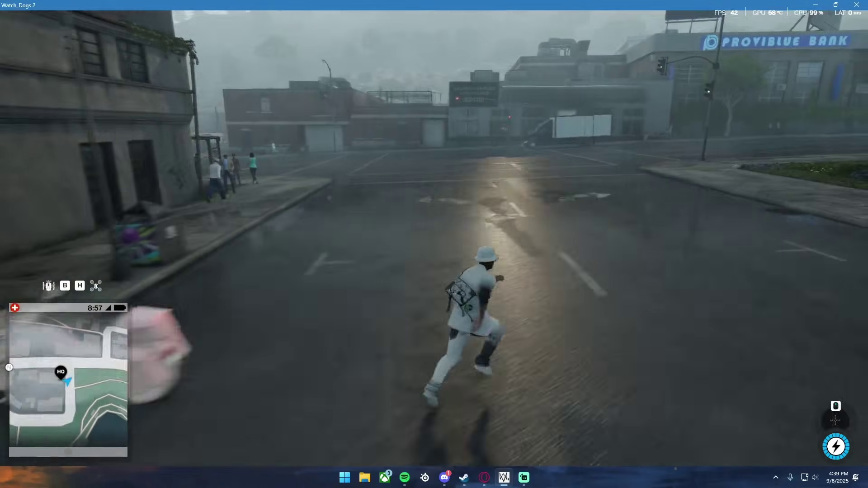
Leave the street run so Watch Dogs 2 drops to its pause menu
{"action": "key", "text": "super"}
{"action": "left_click", "coordinate": [422, 234]}
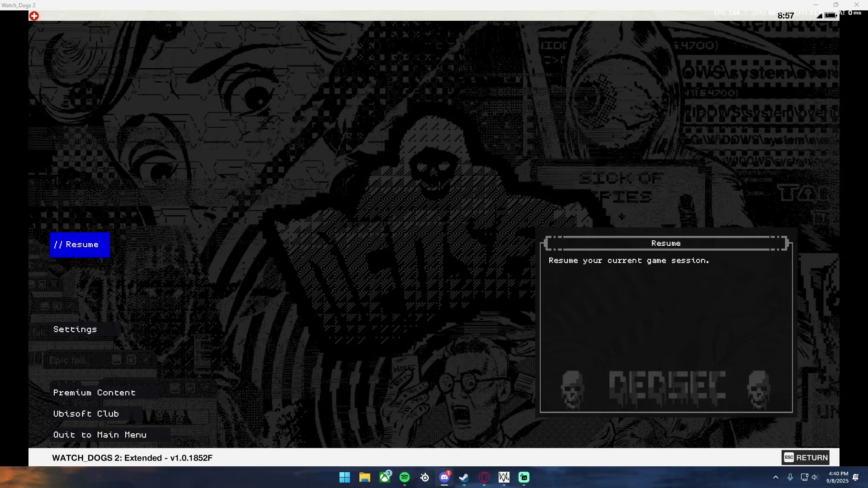
Check the Discord watch-dogs post with the Hardcore Parkour and WD2E installer attachments, then return to the game
{"action": "left_click_drag", "start_coordinate": [0, 212], "coordinate": [373, 72]}
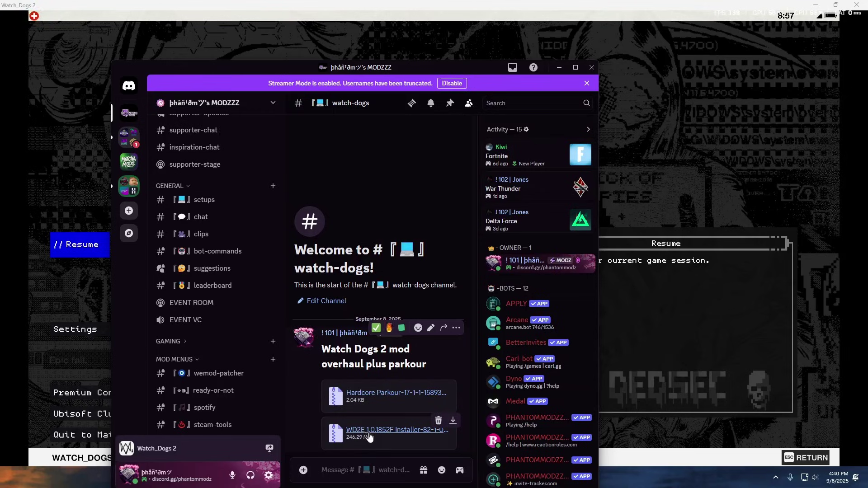
{"action": "left_click", "coordinate": [613, 278]}
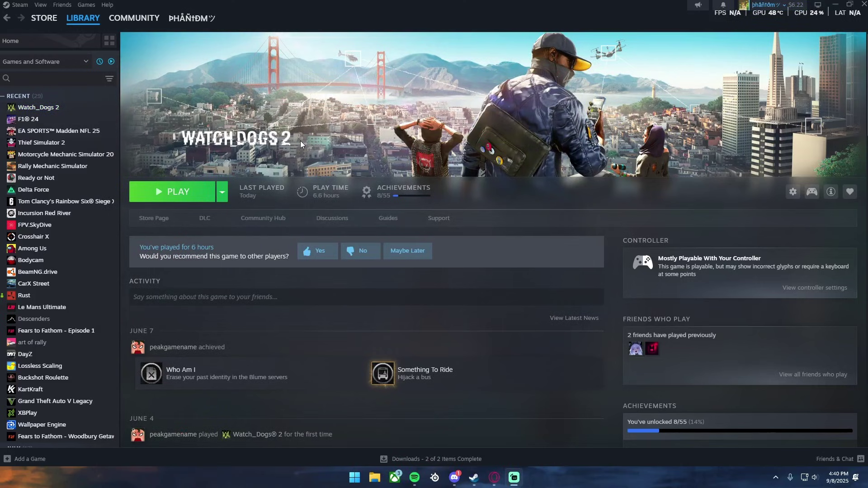
Move Discord aside and browse Watch_Dogs 2's local files from Steam's Manage menu
{"action": "left_click", "coordinate": [454, 478]}
{"action": "left_click_drag", "start_coordinate": [233, 70], "coordinate": [0, 85]}
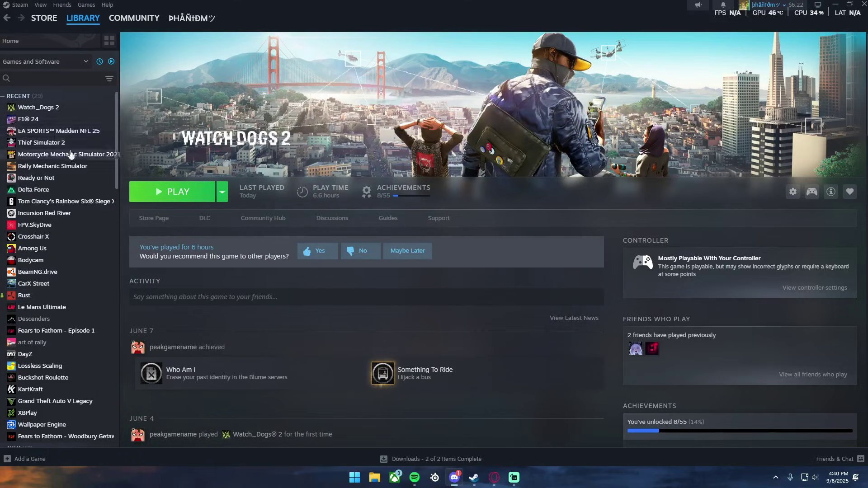
{"action": "right_click", "coordinate": [57, 107]}
{"action": "mouse_move", "coordinate": [96, 166]}
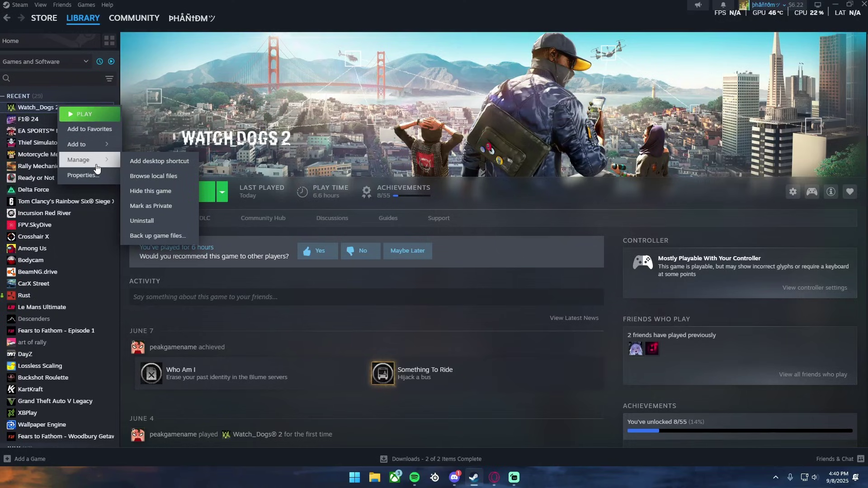
{"action": "left_click", "coordinate": [159, 186]}
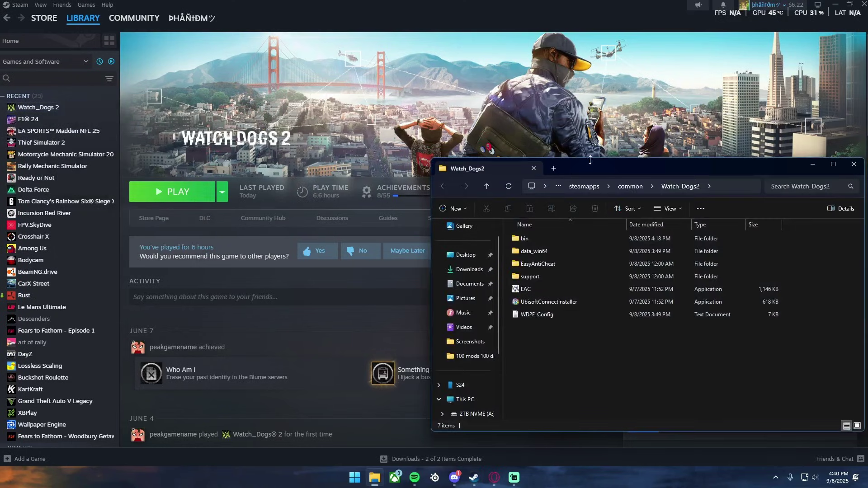
Open the data_win64 folder inside the Watch_Dogs2 install directory
{"action": "left_click_drag", "start_coordinate": [458, 168], "coordinate": [269, 123]}
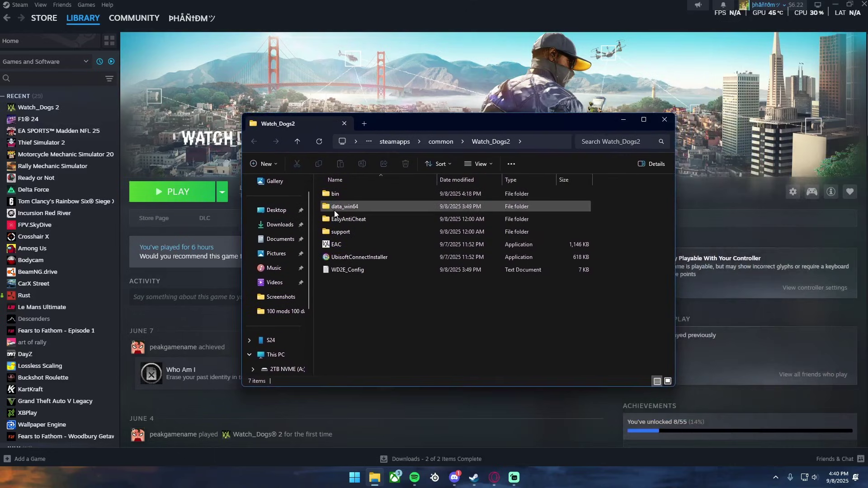
{"action": "double_click", "coordinate": [356, 208]}
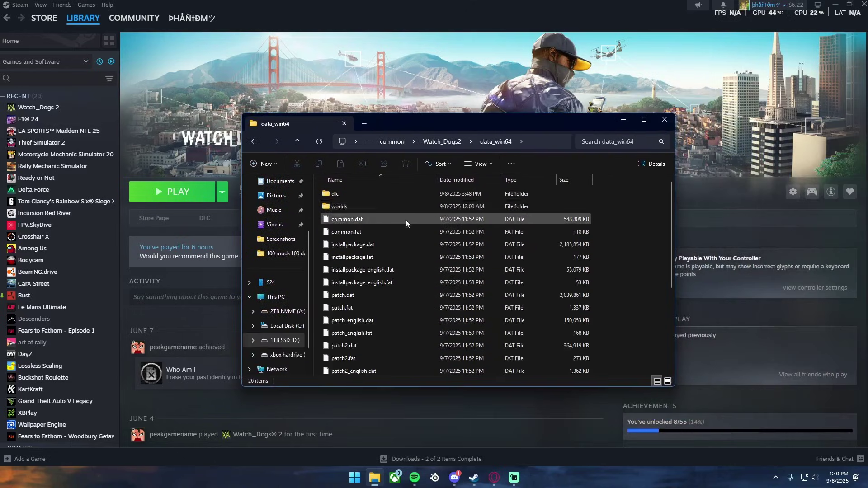
{"action": "scroll", "coordinate": [382, 228], "scroll_direction": "down", "scroll_amount": 4}
{"action": "scroll", "coordinate": [407, 253], "scroll_direction": "up", "scroll_amount": 4}
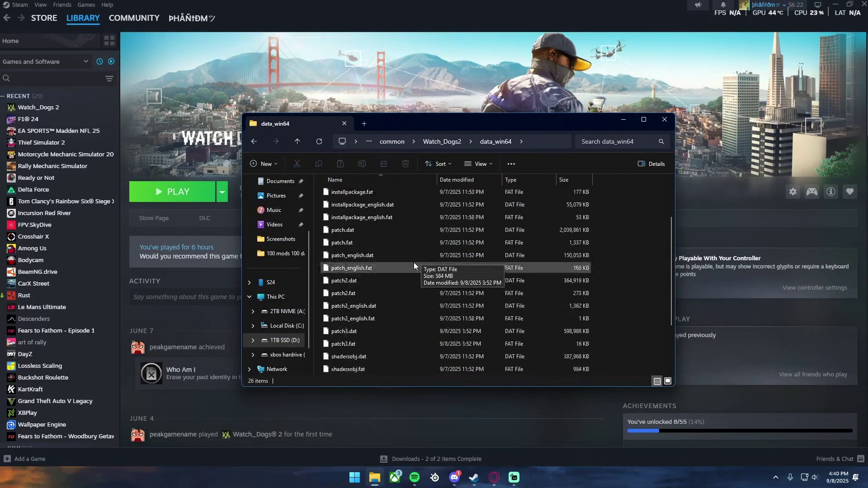
{"action": "left_click", "coordinate": [377, 482]}
{"action": "left_click", "coordinate": [376, 482]}
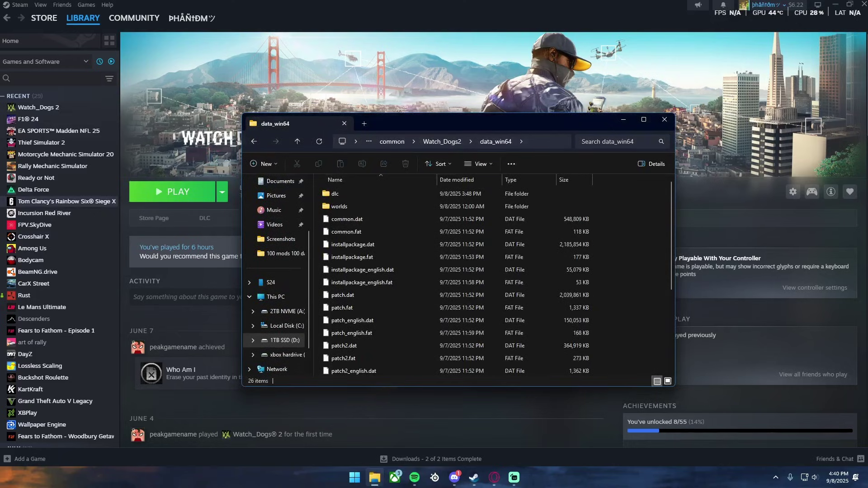
Tear a new tab off into a second Explorer window and snap data_win64 right
{"action": "left_click", "coordinate": [364, 124]}
{"action": "left_click_drag", "start_coordinate": [371, 124], "coordinate": [141, 165]}
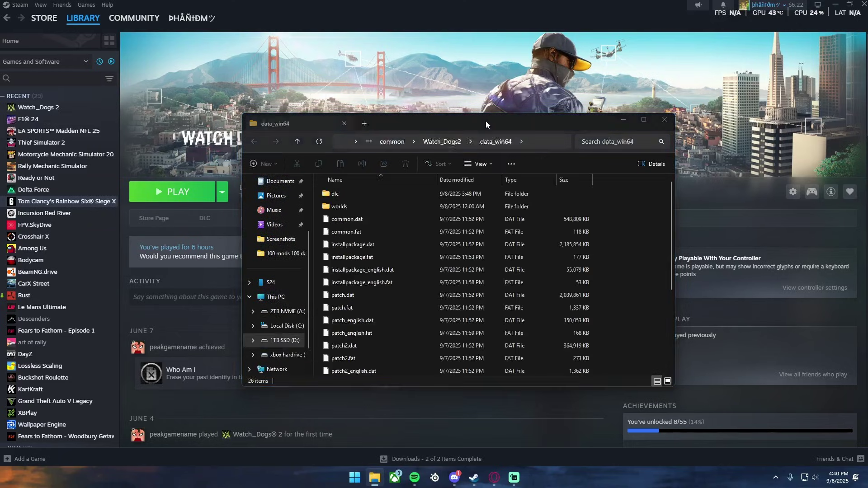
{"action": "left_click_drag", "start_coordinate": [487, 124], "coordinate": [864, 201]}
Fill the left half with Home and extract the Hardcore Parkour zip in Downloads
{"action": "left_click", "coordinate": [104, 90]}
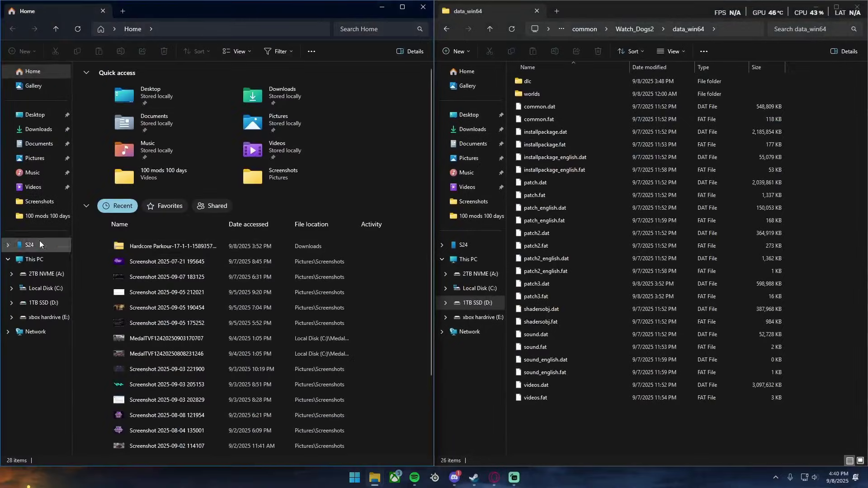
{"action": "left_click", "coordinate": [45, 135]}
{"action": "left_click", "coordinate": [139, 108]}
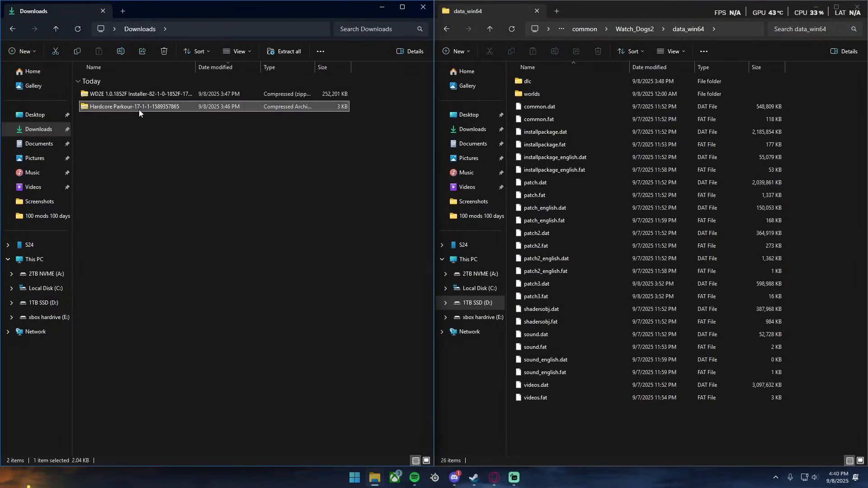
{"action": "left_click", "coordinate": [284, 51]}
{"action": "left_click", "coordinate": [510, 325]}
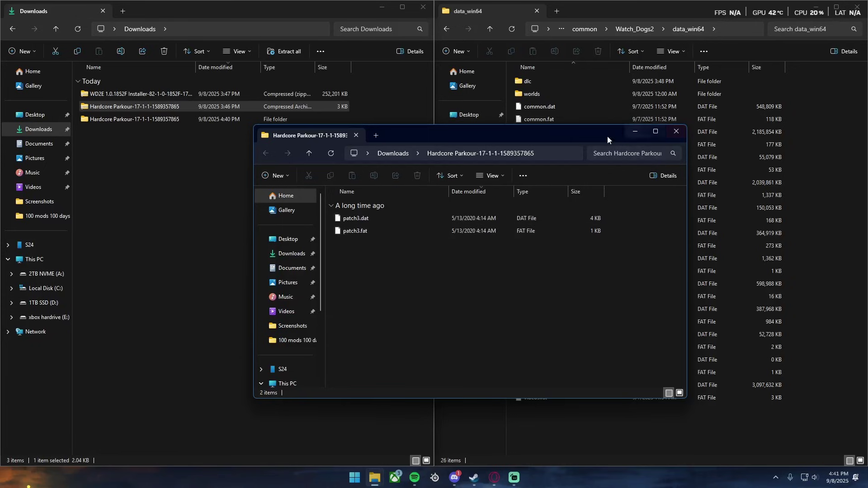
Replace patch3.dat and patch3.fat in data_win64 with the extracted ones, then select both Hardcore Parkour items
{"action": "left_click_drag", "start_coordinate": [464, 136], "coordinate": [375, 0]}
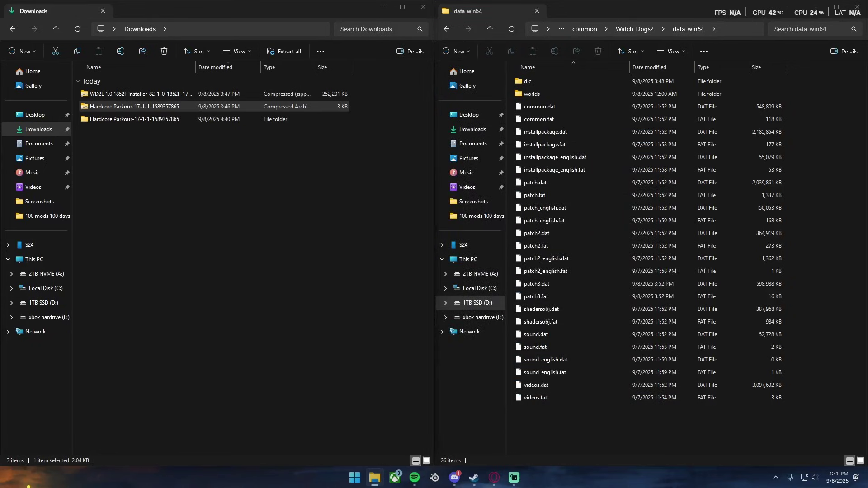
{"action": "left_click_drag", "start_coordinate": [375, 0], "coordinate": [159, 186]}
{"action": "left_click_drag", "start_coordinate": [137, 317], "coordinate": [798, 260]}
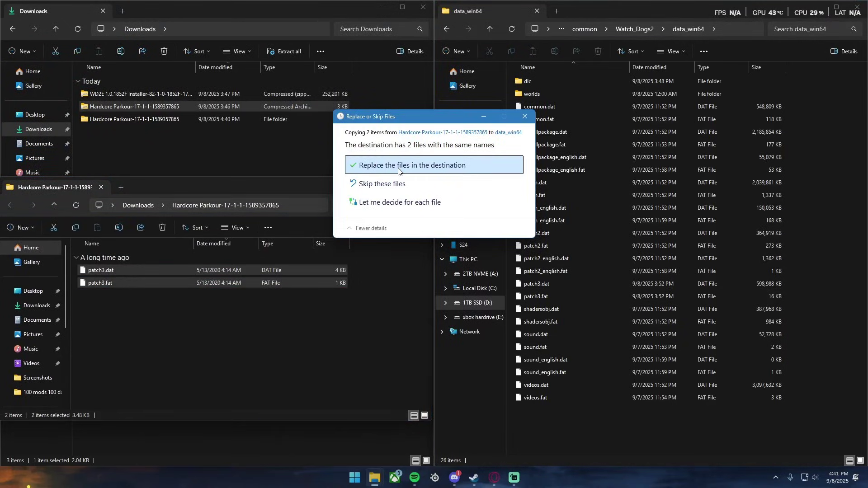
{"action": "left_click", "coordinate": [398, 166]}
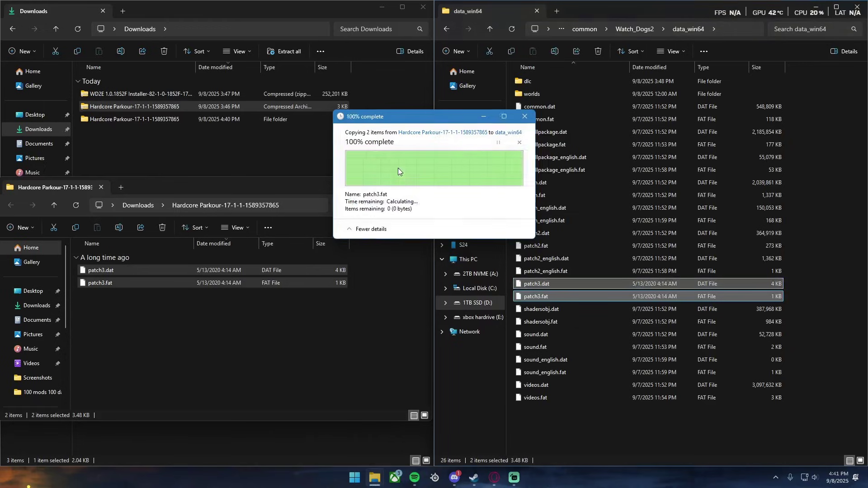
{"action": "left_click", "coordinate": [421, 183]}
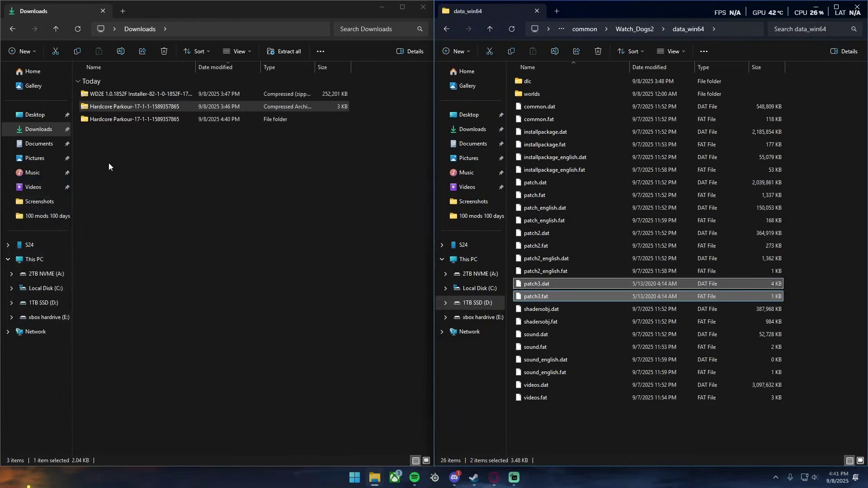
{"action": "key", "text": "ctrl+a"}
{"action": "left_click_drag", "start_coordinate": [122, 149], "coordinate": [118, 105]}
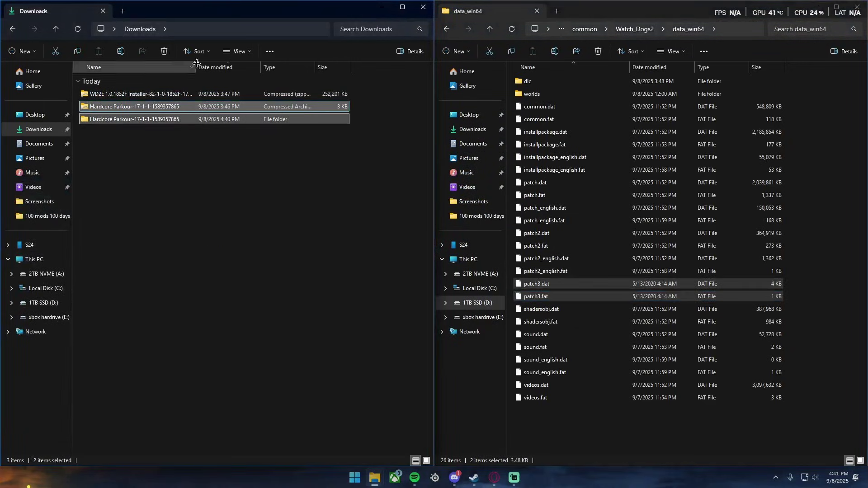
Delete the Hardcore Parkour archive and folder, and extract the WD2E installer archive
{"action": "left_click", "coordinate": [165, 51]}
{"action": "left_click", "coordinate": [115, 94]}
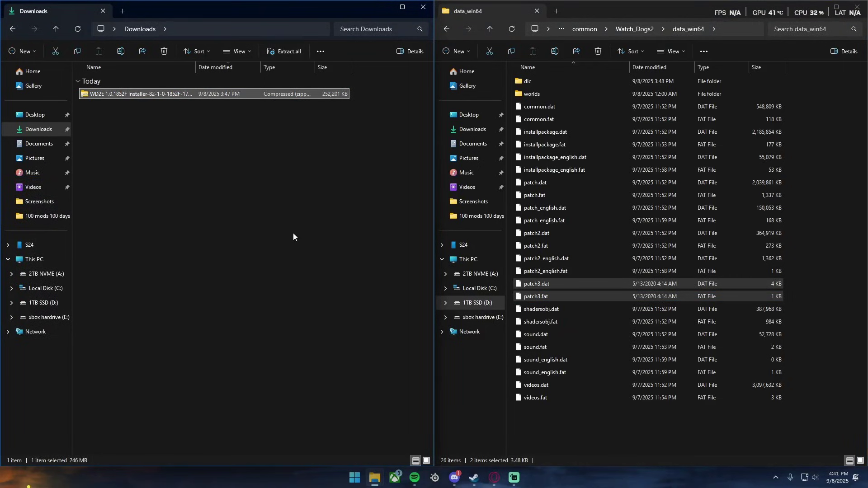
{"action": "left_click", "coordinate": [520, 324]}
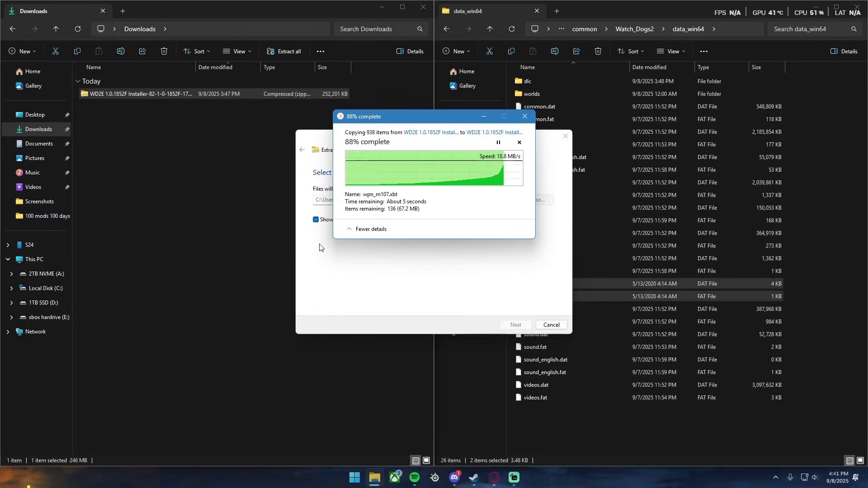
Look inside the WD2E installer's tools folder, then open its settings file in Notepad
{"action": "left_click", "coordinate": [193, 181]}
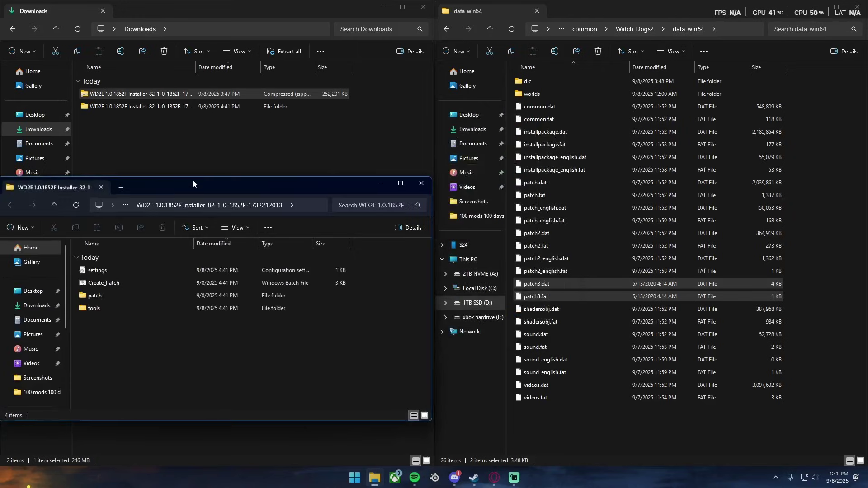
{"action": "left_click_drag", "start_coordinate": [193, 180], "coordinate": [202, 87]}
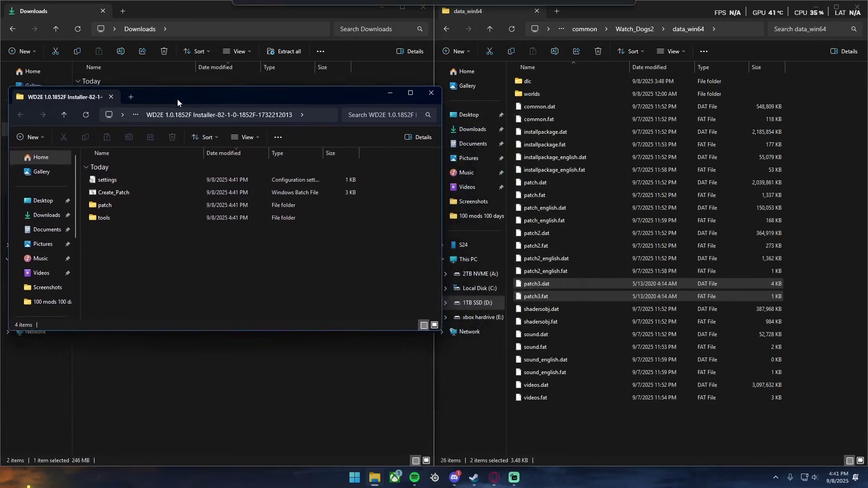
{"action": "double_click", "coordinate": [111, 216]}
{"action": "key", "text": "alt+Left"}
{"action": "double_click", "coordinate": [110, 178]}
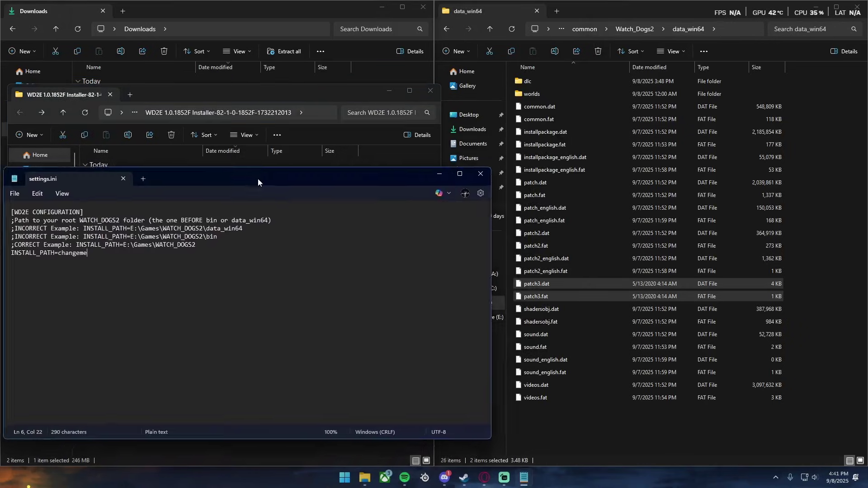
Copy the Watch_Dogs2 game folder path from Explorer's address bar
{"action": "left_click_drag", "start_coordinate": [257, 178], "coordinate": [267, 132]}
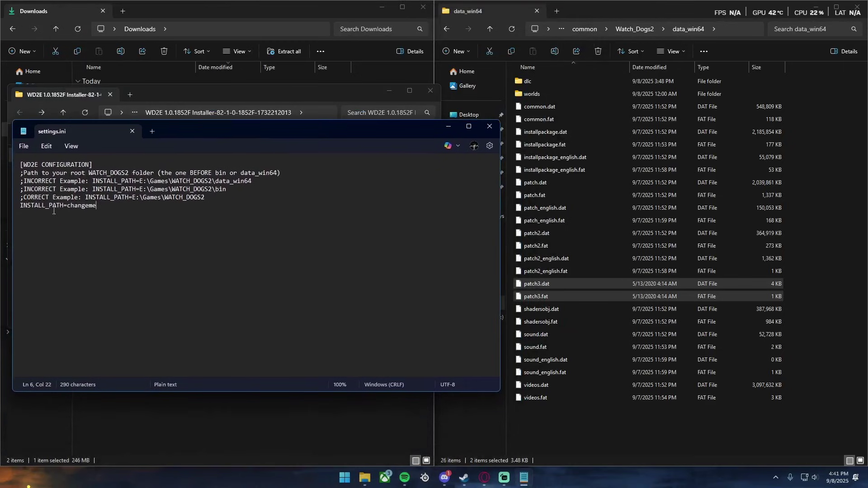
{"action": "mouse_move", "coordinate": [205, 125]}
{"action": "left_mouse_down"}
{"action": "mouse_move", "coordinate": [194, 129]}
{"action": "mouse_move", "coordinate": [208, 124]}
{"action": "mouse_move", "coordinate": [195, 122]}
{"action": "left_mouse_up"}
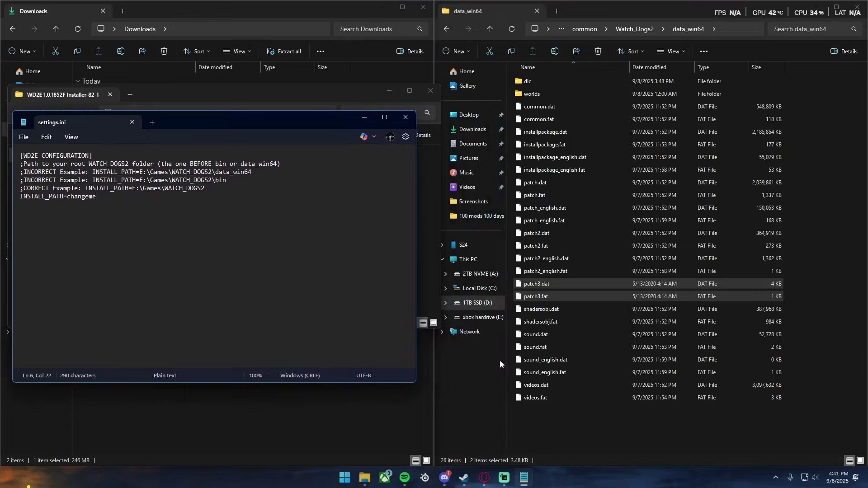
{"action": "left_click", "coordinate": [635, 29]}
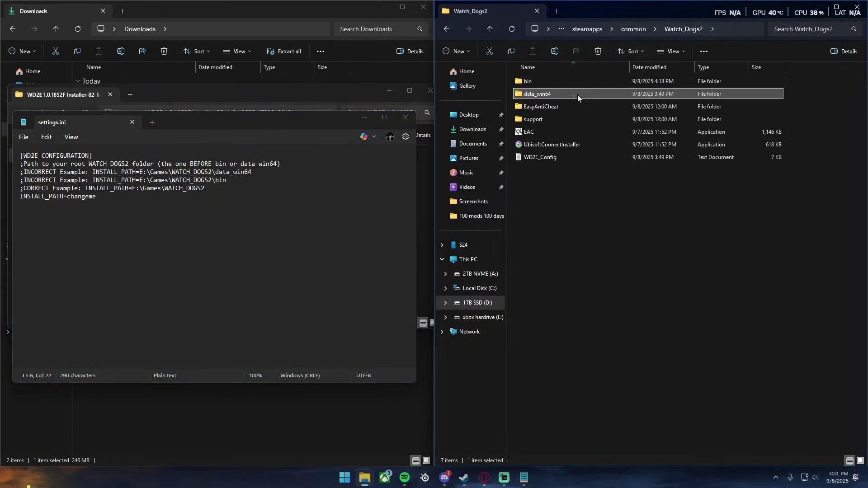
{"action": "right_click", "coordinate": [573, 222]}
{"action": "right_click", "coordinate": [722, 27]}
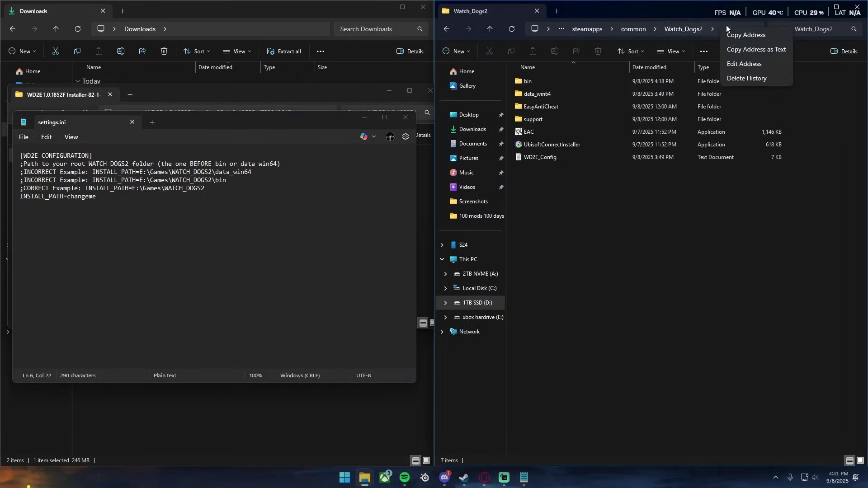
{"action": "left_click", "coordinate": [739, 37]}
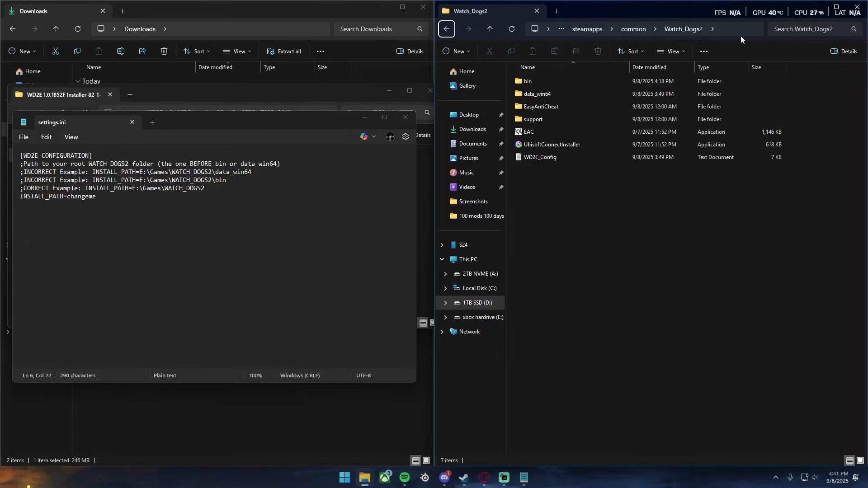
Replace changeme with D:\SteamLibrary\steamapps\common\Watch_Dogs2 and check the pasted path
{"action": "double_click", "coordinate": [68, 204]}
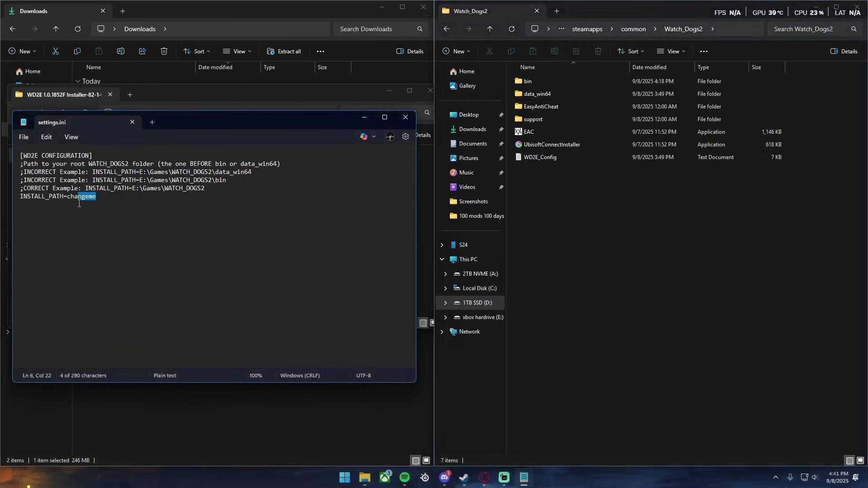
{"action": "key", "text": "BackSpace"}
{"action": "key", "text": "ctrl+v"}
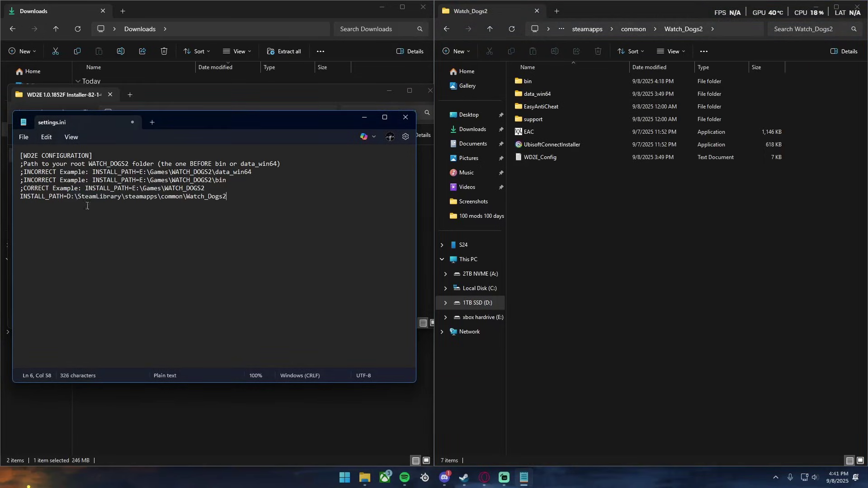
{"action": "left_click_drag", "start_coordinate": [69, 197], "coordinate": [244, 199]}
{"action": "left_click", "coordinate": [246, 201]}
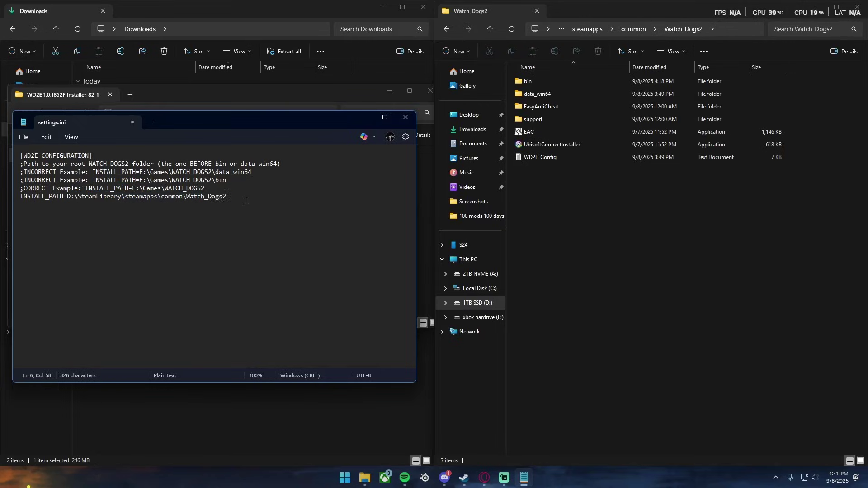
{"action": "double_click", "coordinate": [69, 197]}
{"action": "left_click_drag", "start_coordinate": [69, 197], "coordinate": [328, 188]}
{"action": "left_click", "coordinate": [326, 189]}
{"action": "left_click_drag", "start_coordinate": [233, 199], "coordinate": [70, 201]}
{"action": "left_click", "coordinate": [74, 198]}
Save settings.ini and close Notepad
{"action": "left_click", "coordinate": [23, 137]}
{"action": "left_click", "coordinate": [42, 226]}
{"action": "left_click", "coordinate": [405, 118]}
Run Create_Patch past the security warning, then close the terminal and installer folder and select the leftovers
{"action": "double_click", "coordinate": [123, 190]}
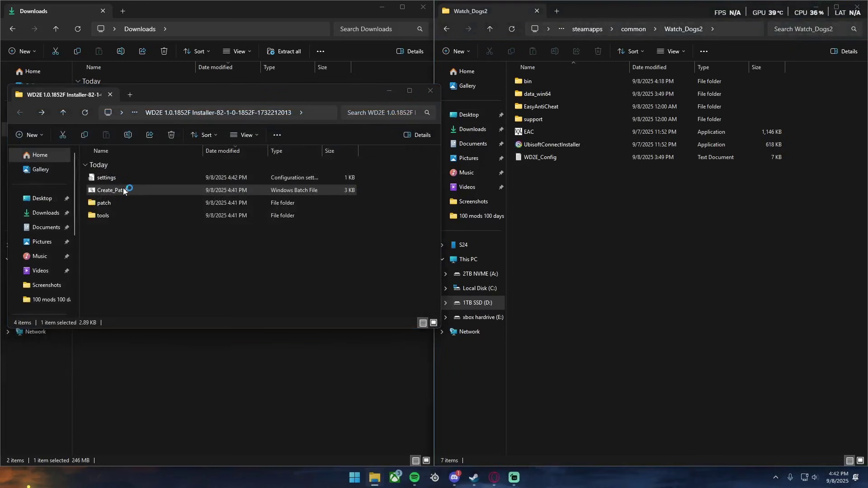
{"action": "left_click", "coordinate": [464, 250]}
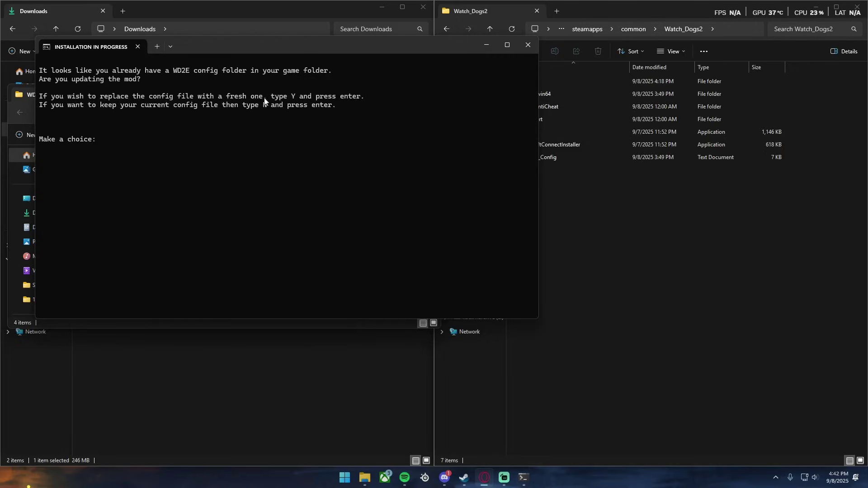
{"action": "left_click", "coordinate": [528, 45]}
{"action": "left_click", "coordinate": [430, 91]}
{"action": "left_click_drag", "start_coordinate": [167, 189], "coordinate": [170, 68]}
Delete the leftover installer files from Downloads and close both Explorer windows
{"action": "left_click", "coordinate": [165, 52]}
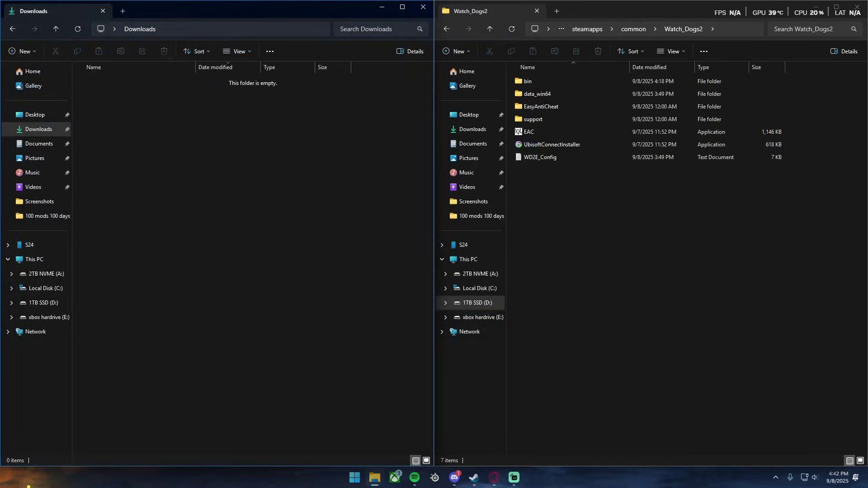
{"action": "left_click", "coordinate": [423, 7]}
{"action": "left_click", "coordinate": [857, 7]}
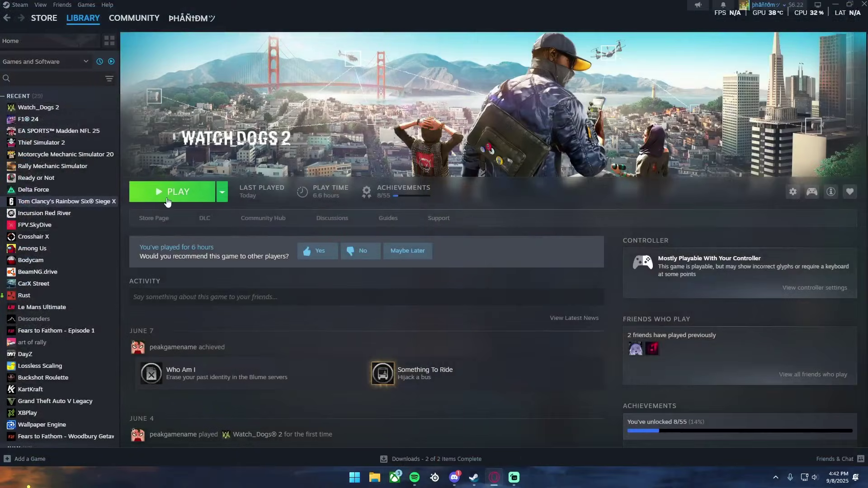
Launch Watch Dogs 2 from Steam, then bring Discord forward and turn off Streamer Mode
{"action": "left_click", "coordinate": [168, 199]}
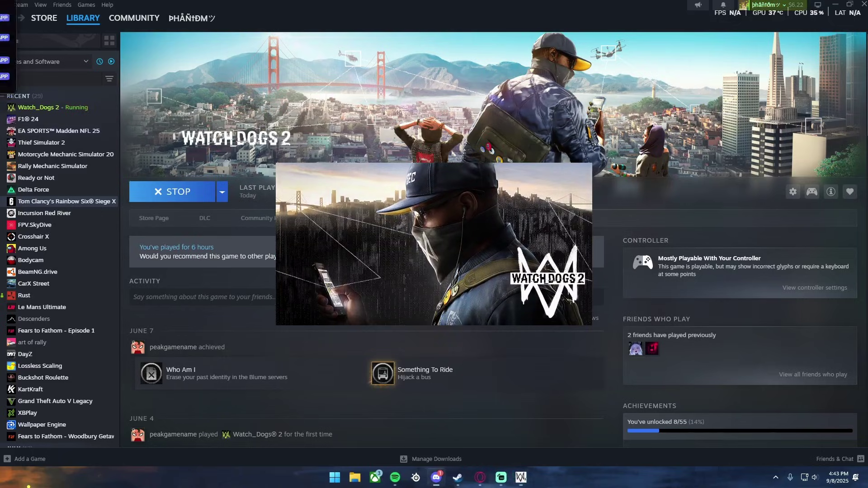
{"action": "left_click_drag", "start_coordinate": [0, 0], "coordinate": [376, 55]}
{"action": "left_click", "coordinate": [441, 62]}
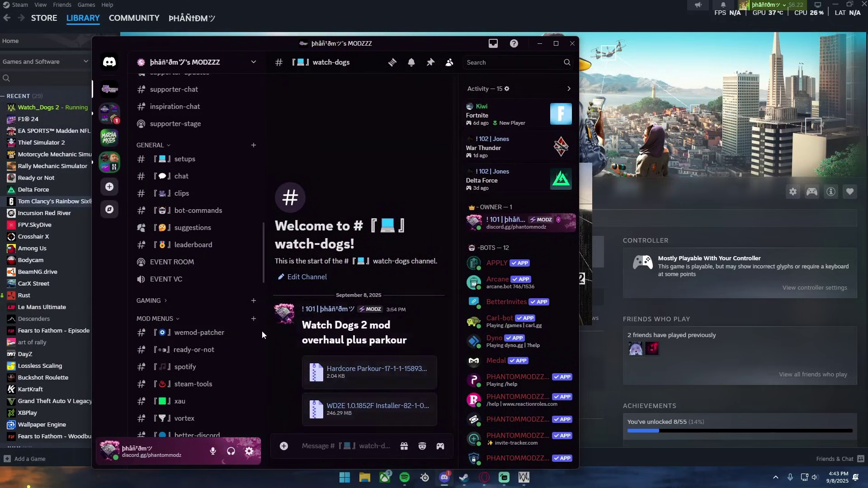
Browse the carx-street, roblox, descenders and watch-dogs channels, then delete the upper watch-dogs channel
{"action": "scroll", "coordinate": [190, 317], "scroll_direction": "down", "scroll_amount": 10}
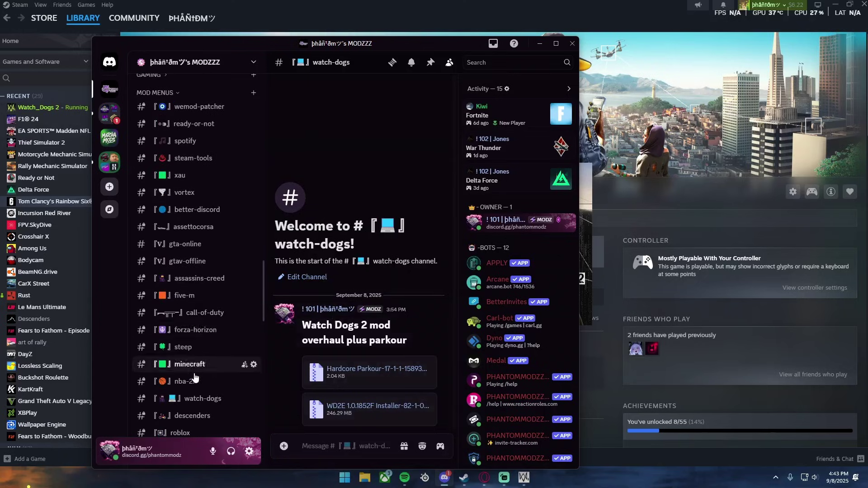
{"action": "scroll", "coordinate": [190, 310], "scroll_direction": "up", "scroll_amount": 5}
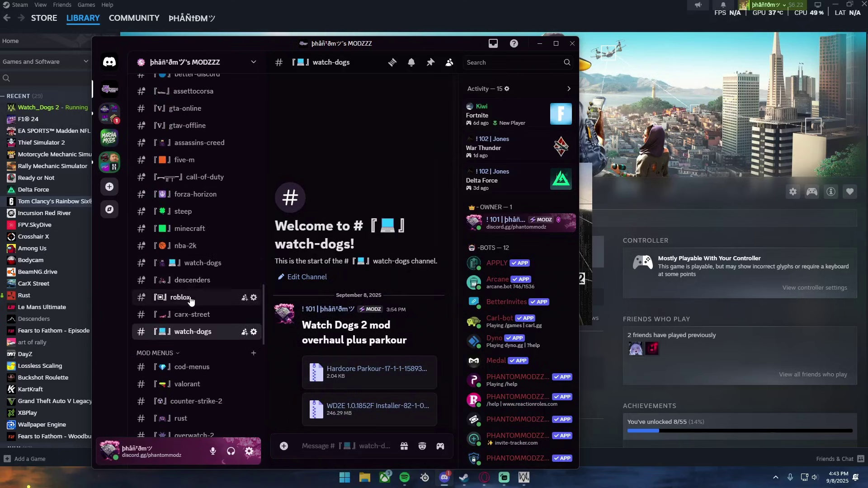
{"action": "left_click", "coordinate": [194, 303]}
{"action": "left_click", "coordinate": [194, 298]}
{"action": "left_click", "coordinate": [199, 280]}
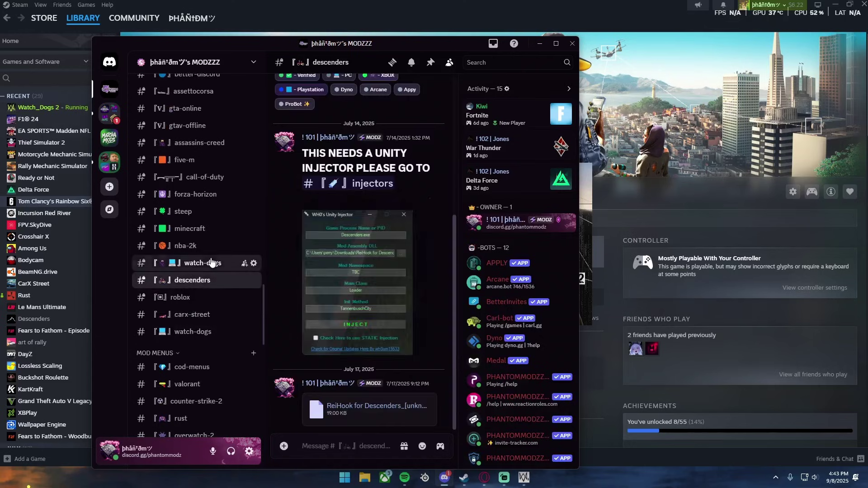
{"action": "left_click", "coordinate": [223, 264]}
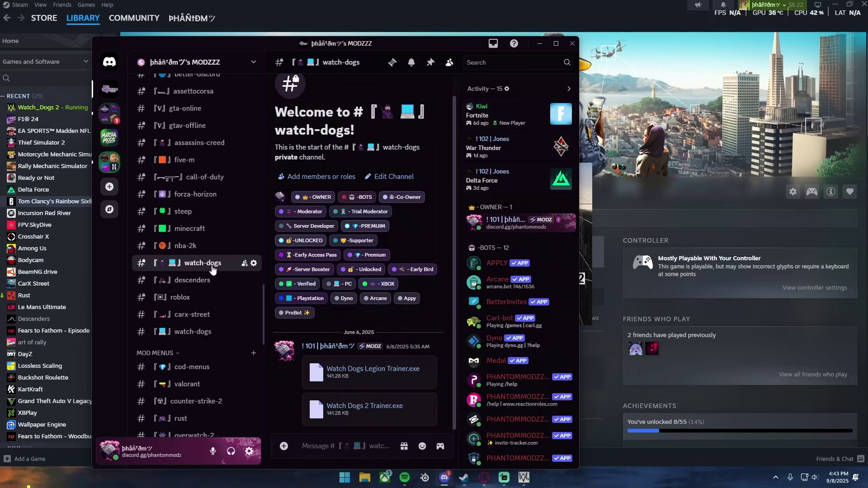
{"action": "left_click", "coordinate": [194, 332]}
{"action": "left_click", "coordinate": [199, 263]}
{"action": "right_click", "coordinate": [203, 266]}
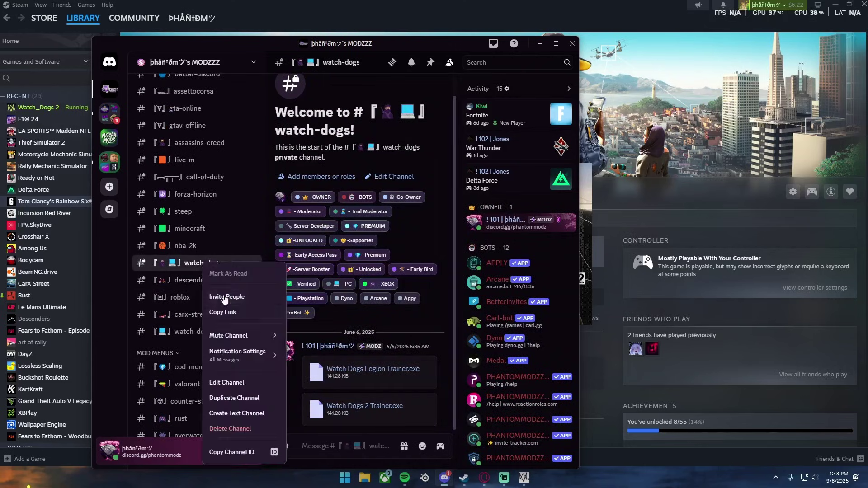
{"action": "left_click", "coordinate": [230, 428]}
{"action": "left_click", "coordinate": [358, 284]}
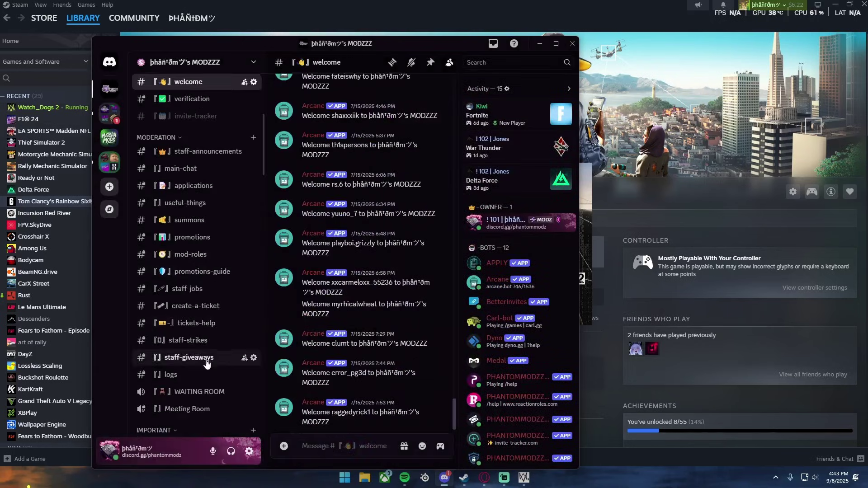
Browse the vortex, better-discord, assettocorsa and gta-online channels
{"action": "scroll", "coordinate": [206, 364], "scroll_direction": "down", "scroll_amount": 10}
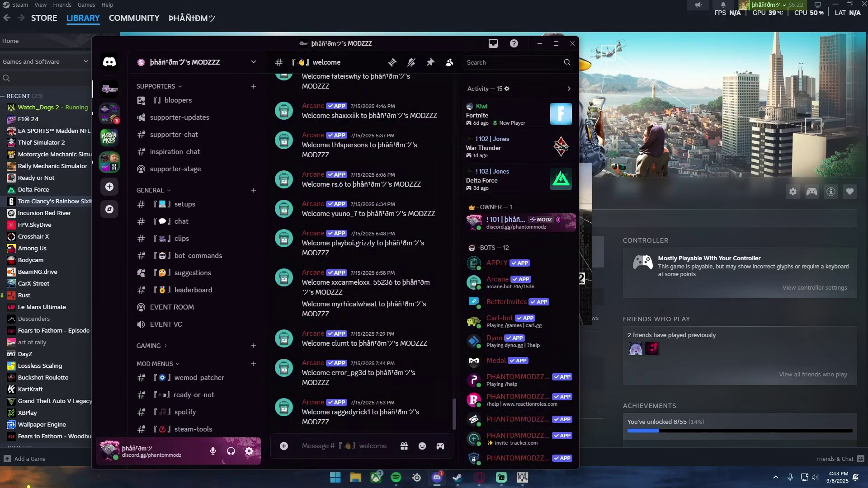
{"action": "key", "text": "super"}
{"action": "key", "text": "super"}
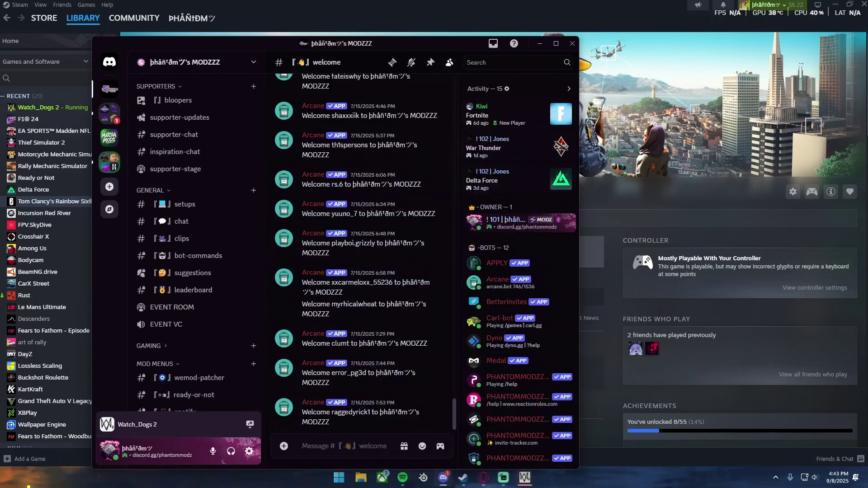
{"action": "scroll", "coordinate": [232, 307], "scroll_direction": "down", "scroll_amount": 3}
{"action": "scroll", "coordinate": [233, 310], "scroll_direction": "down", "scroll_amount": 2}
{"action": "left_click", "coordinate": [190, 237]}
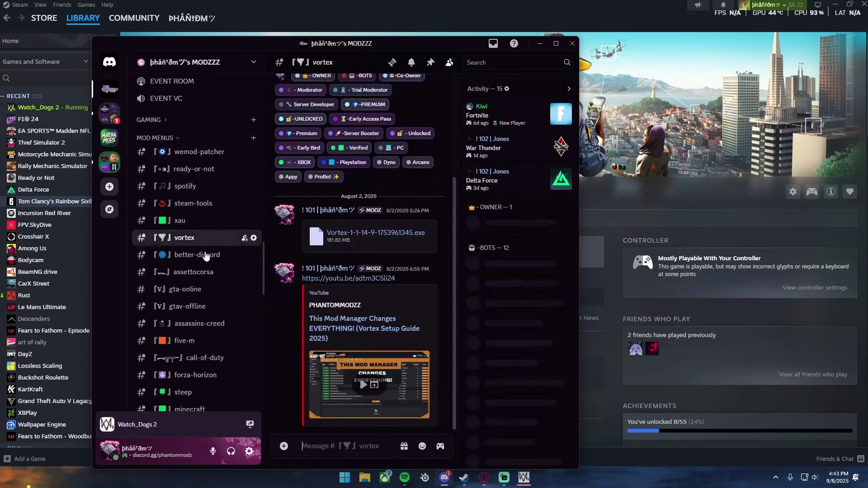
{"action": "left_click", "coordinate": [197, 255]}
{"action": "left_click", "coordinate": [197, 273]}
{"action": "scroll", "coordinate": [197, 288], "scroll_direction": "down", "scroll_amount": 2}
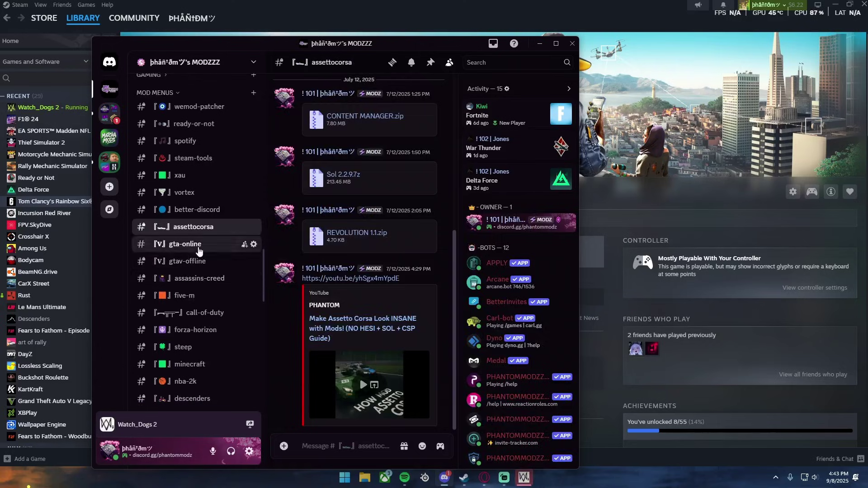
{"action": "left_click", "coordinate": [197, 246]}
Browse the five-m, forza-horizon, steep and general chat channels, then minimize Discord
{"action": "scroll", "coordinate": [203, 226], "scroll_direction": "down", "scroll_amount": 2}
{"action": "left_click", "coordinate": [213, 251]}
{"action": "scroll", "coordinate": [201, 266], "scroll_direction": "down", "scroll_amount": 2}
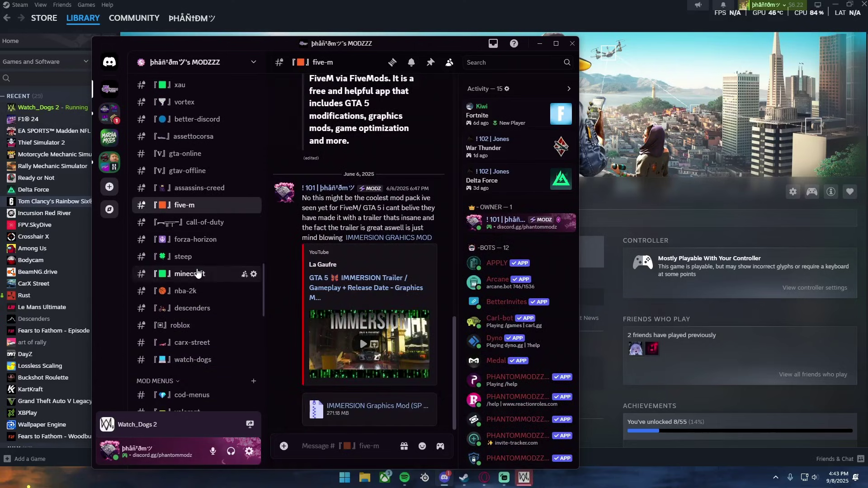
{"action": "left_click", "coordinate": [192, 239]}
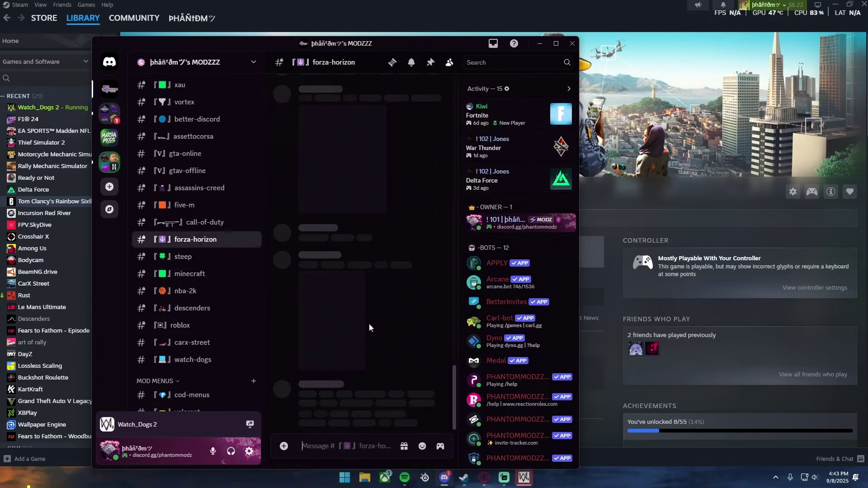
{"action": "left_click", "coordinate": [190, 257]}
{"action": "scroll", "coordinate": [194, 203], "scroll_direction": "up", "scroll_amount": 3}
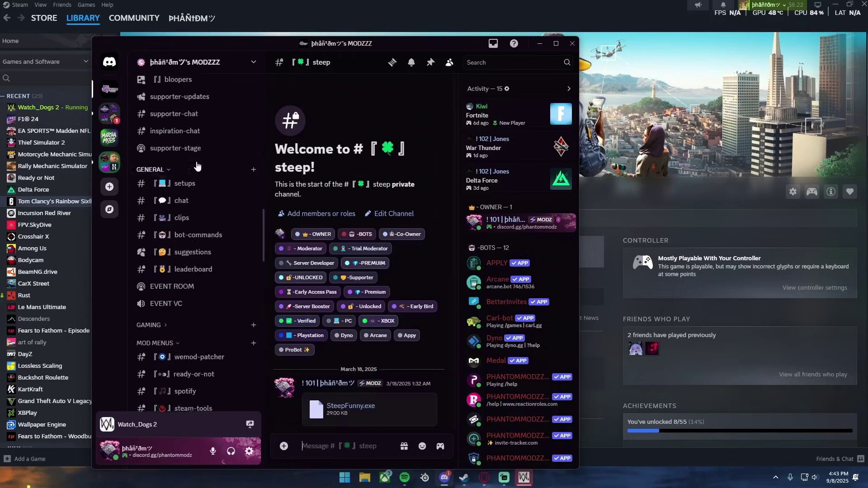
{"action": "left_click", "coordinate": [181, 311]}
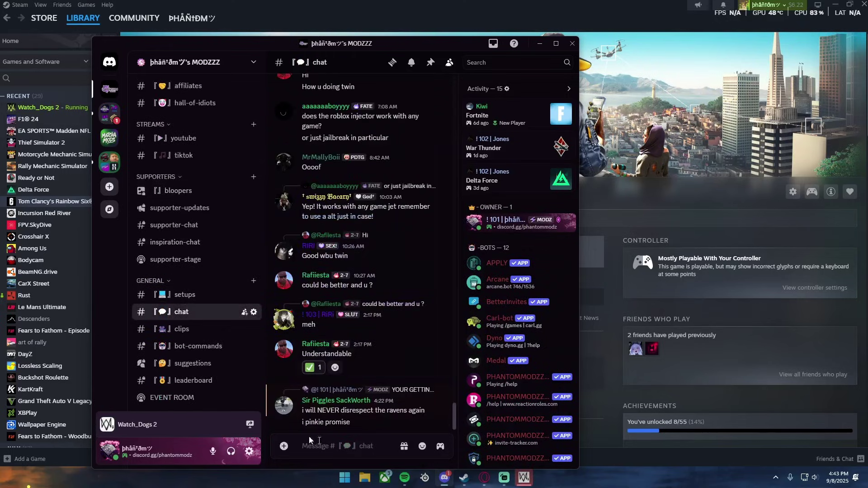
{"action": "left_click_drag", "start_coordinate": [304, 410], "coordinate": [356, 423]}
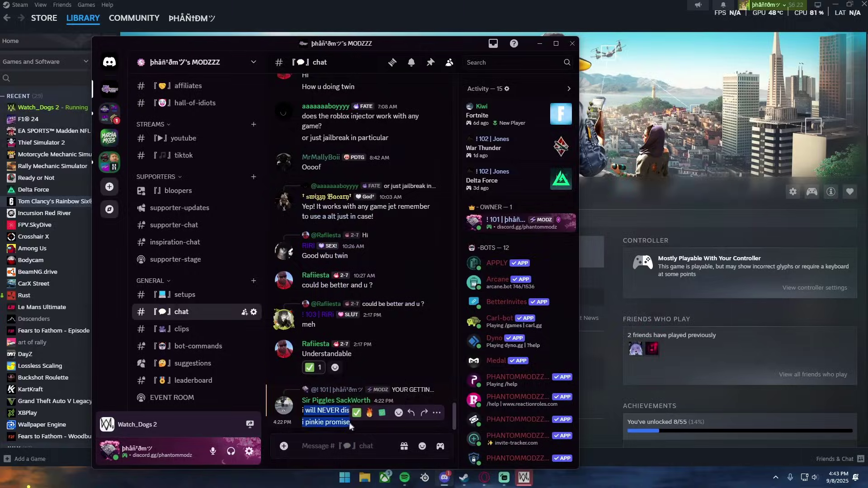
{"action": "left_click", "coordinate": [349, 431]}
{"action": "left_click", "coordinate": [537, 42]}
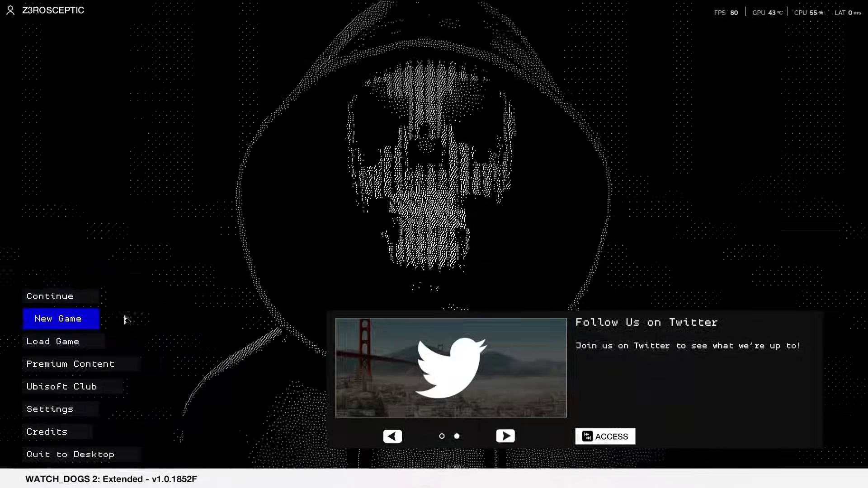
Resume the saved game and vault over the brick flower planter into the alley
{"action": "left_click", "coordinate": [91, 299]}
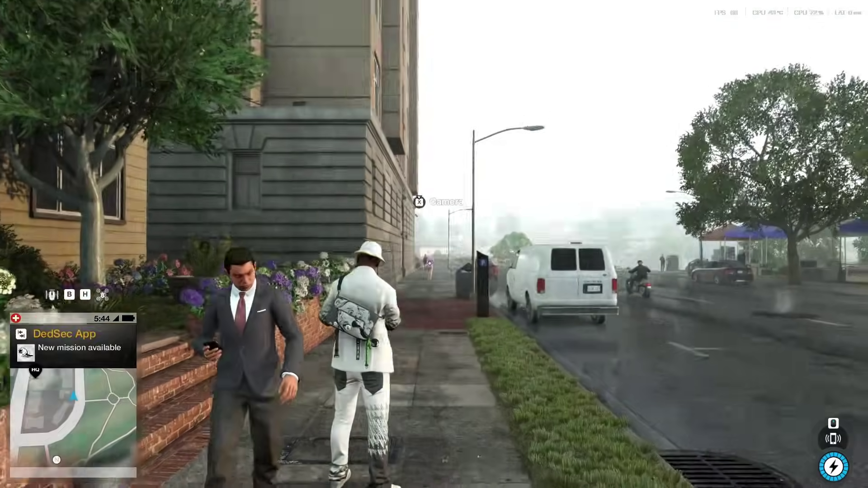
{"action": "key", "text": "w"}
{"action": "key", "text": "space"}
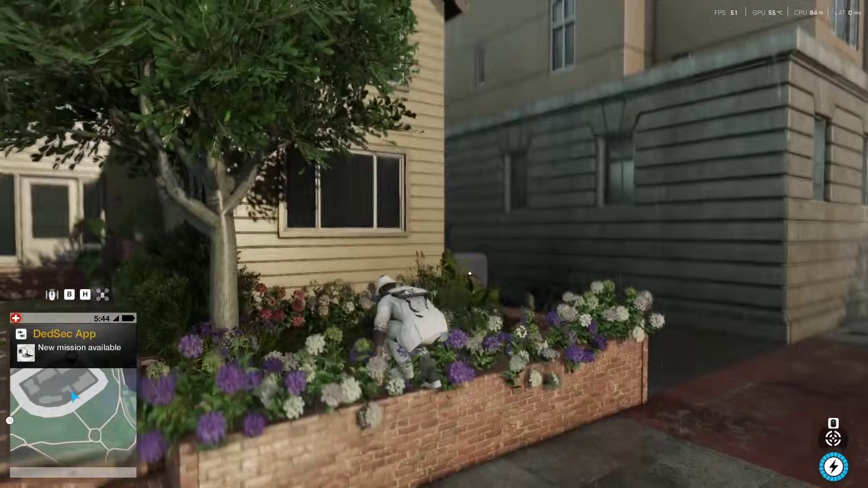
{"action": "key", "text": "w"}
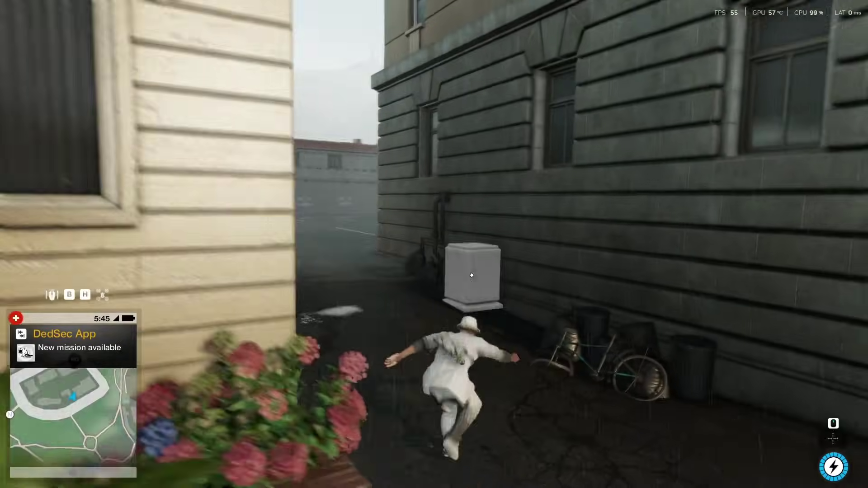
Climb over the grey utility box and run out of the alley to the Climbax lift
{"action": "key", "text": "w"}
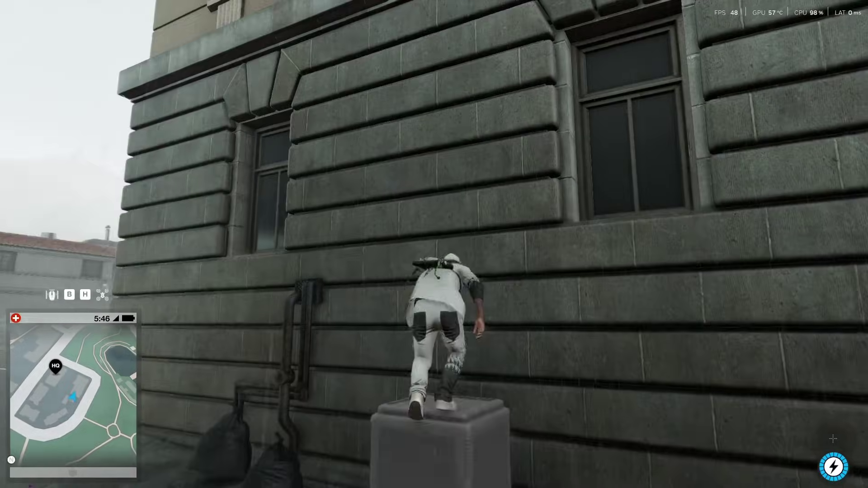
{"action": "key", "text": "w"}
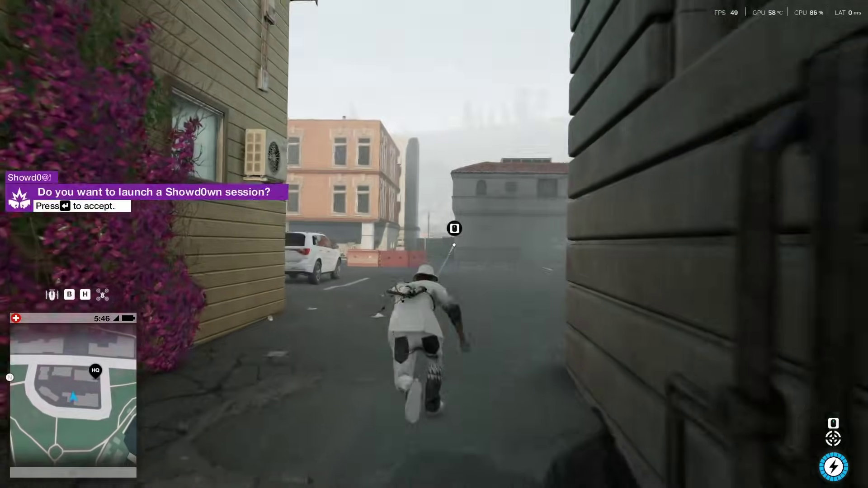
{"action": "key", "text": "w"}
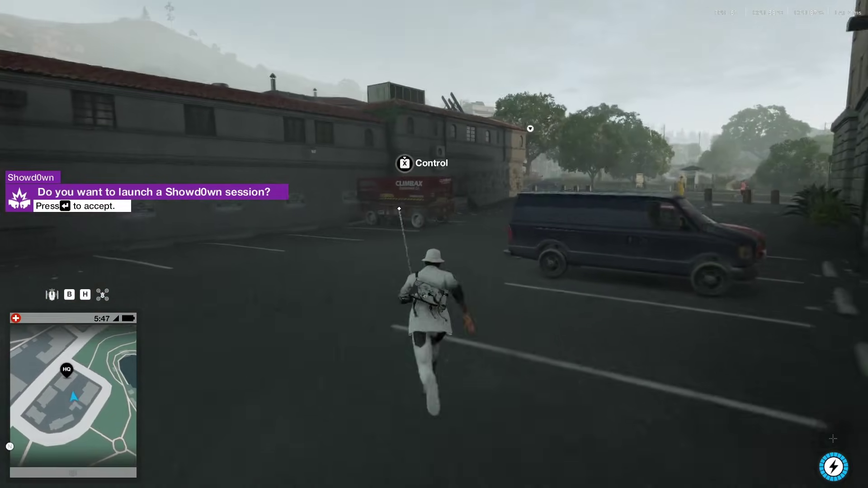
{"action": "key", "text": "w"}
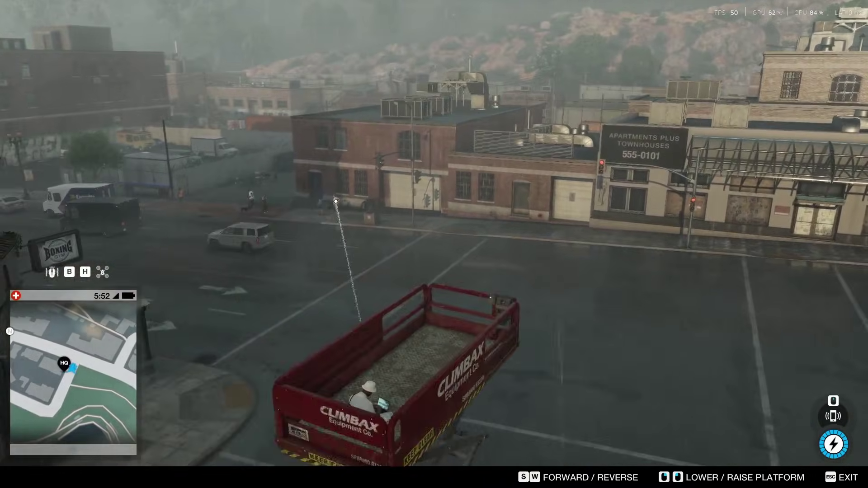
Steer the Climbax lift toward the buildings and down the street, then release remote control
{"action": "key", "text": "w"}
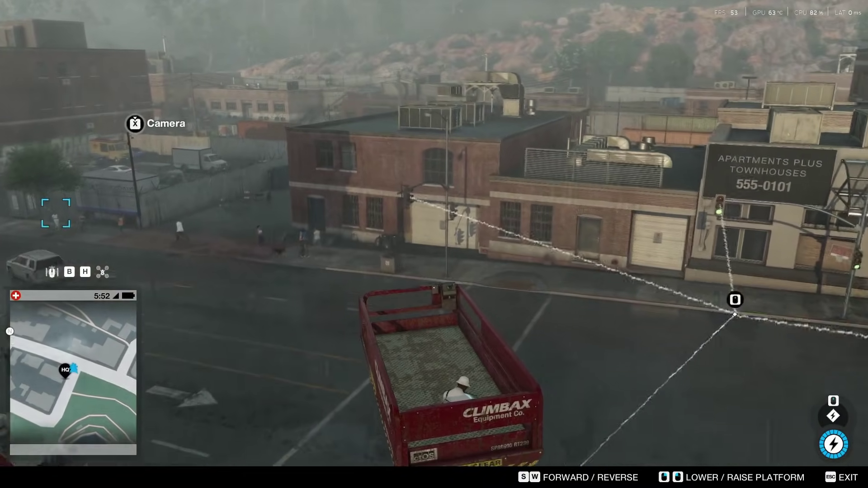
{"action": "key", "text": "w"}
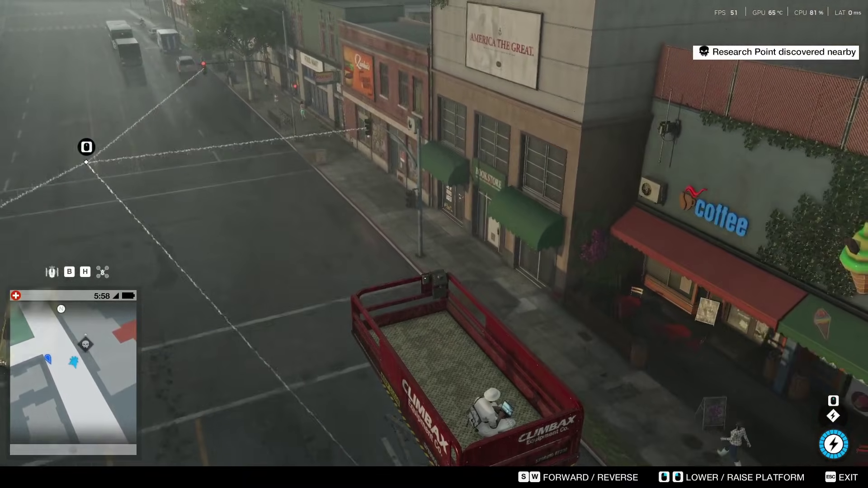
{"action": "key", "text": "w"}
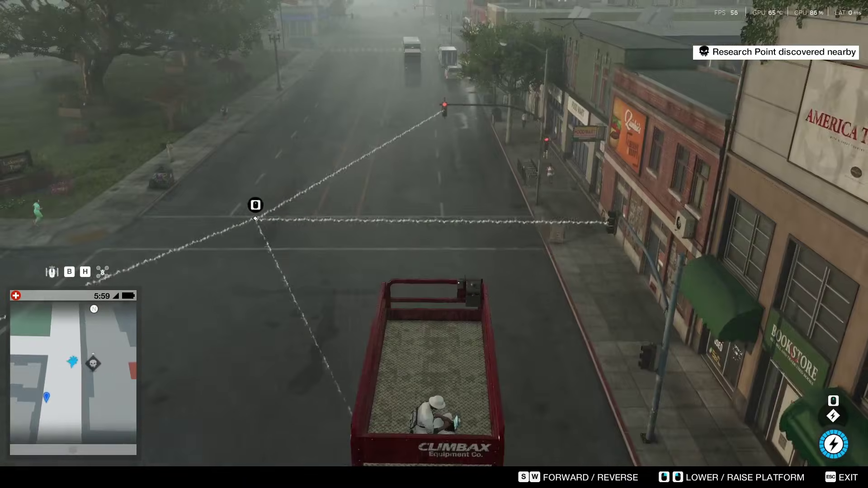
{"action": "key", "text": "Escape"}
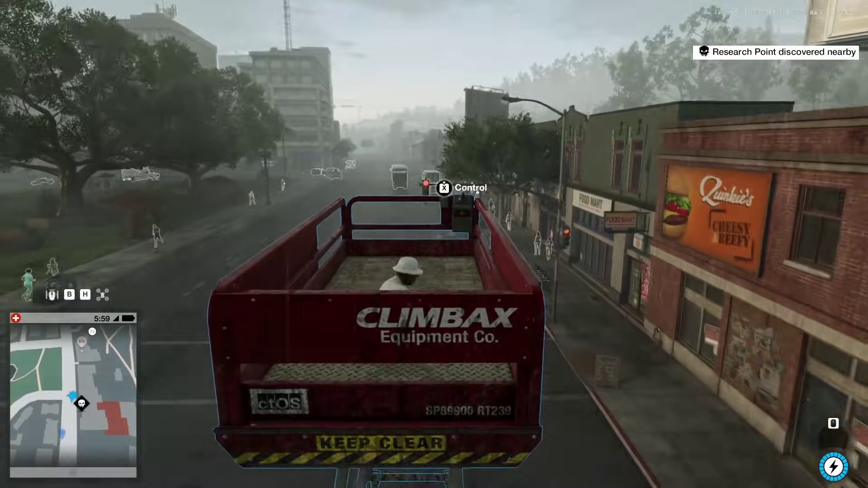
Vault the platform railing onto the street and run along the sidewalk past the Food Mart
{"action": "key", "text": "w"}
{"action": "key", "text": "space"}
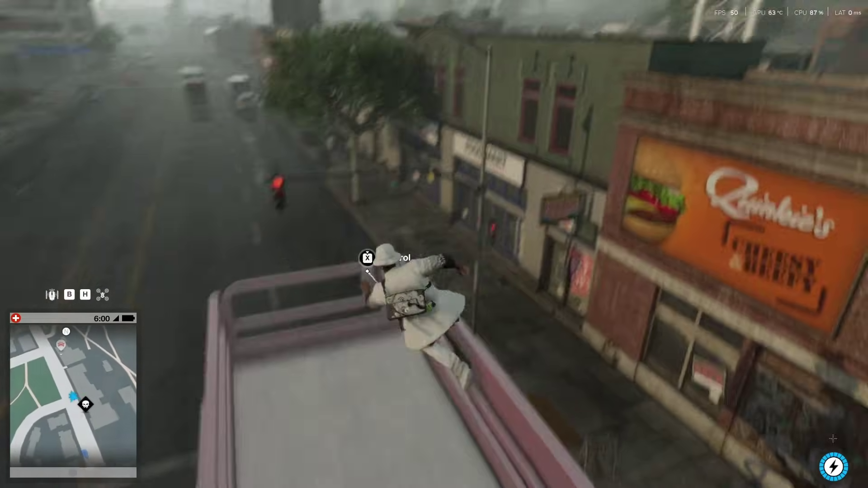
{"action": "key", "text": "w"}
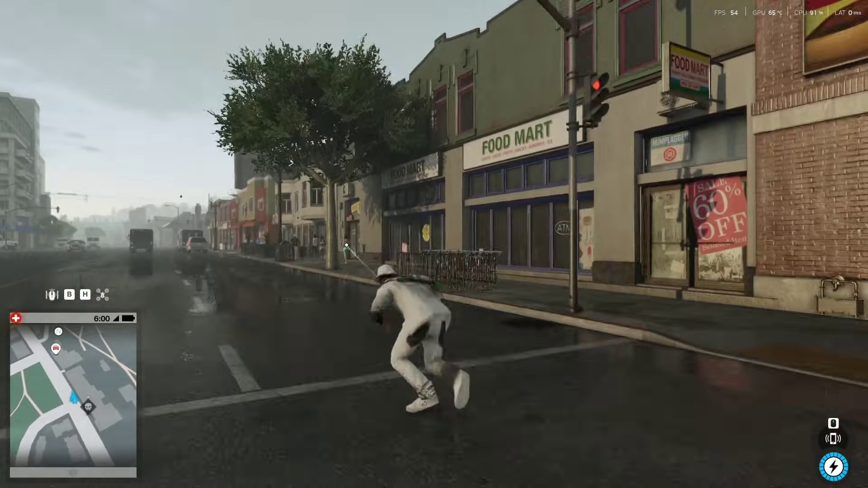
{"action": "key", "text": "s"}
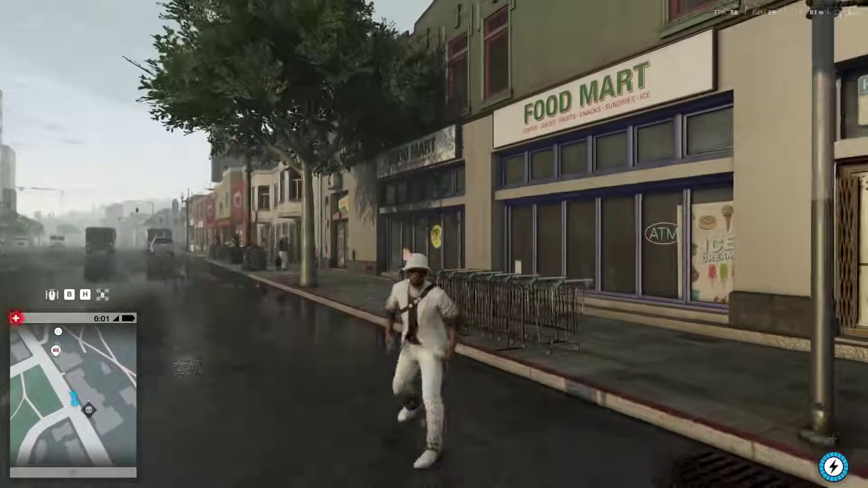